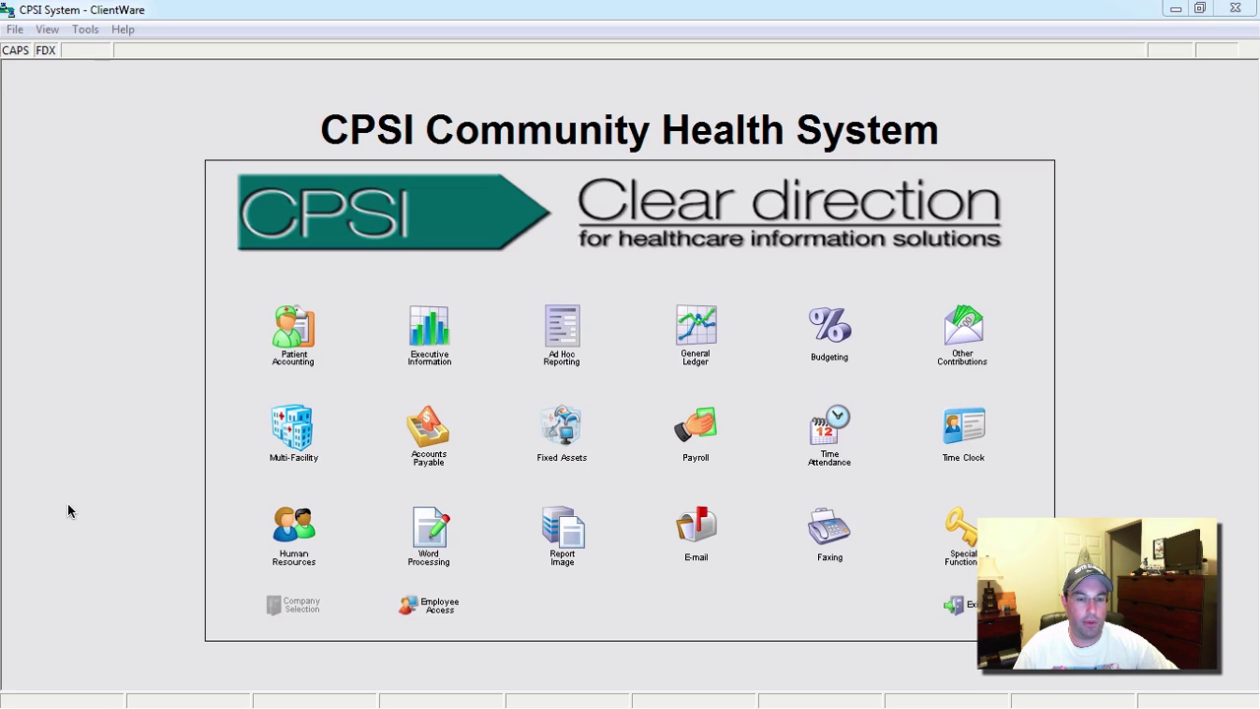
- Go from Patient Accounting back to the Hospital Base Menu and enter POC Access for department 001 – Nursing Administration
click(292, 340)
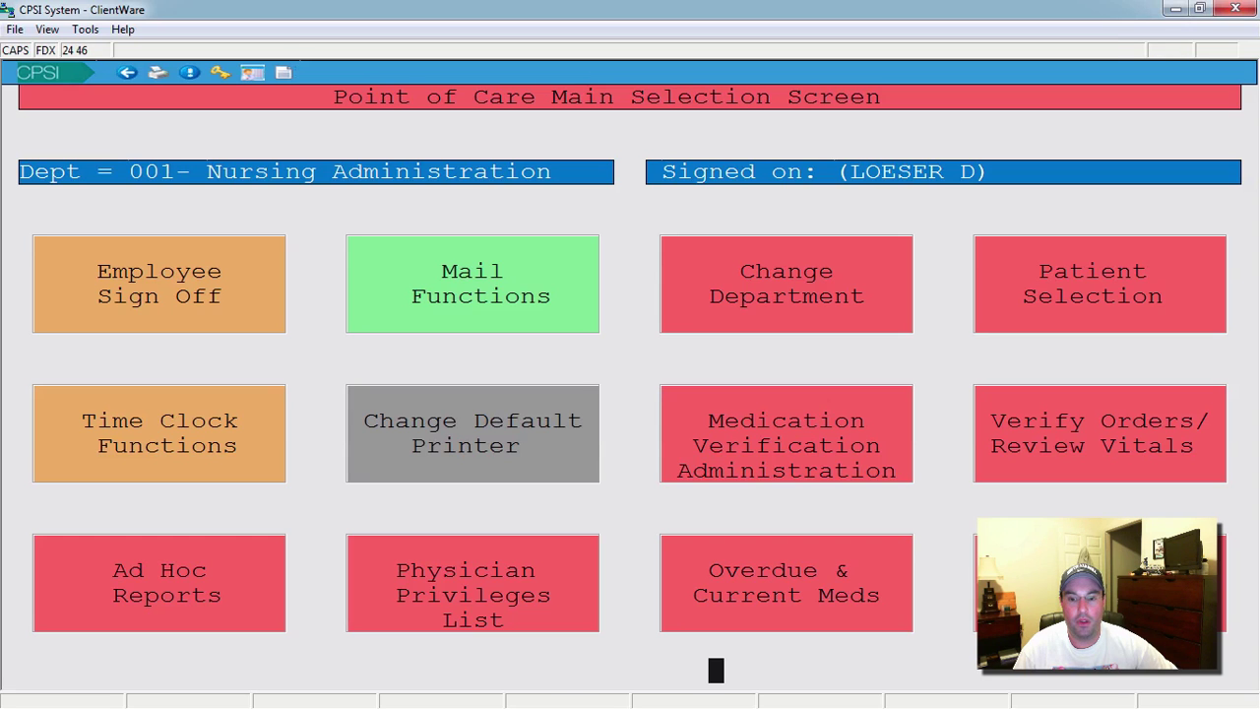
key(Escape)
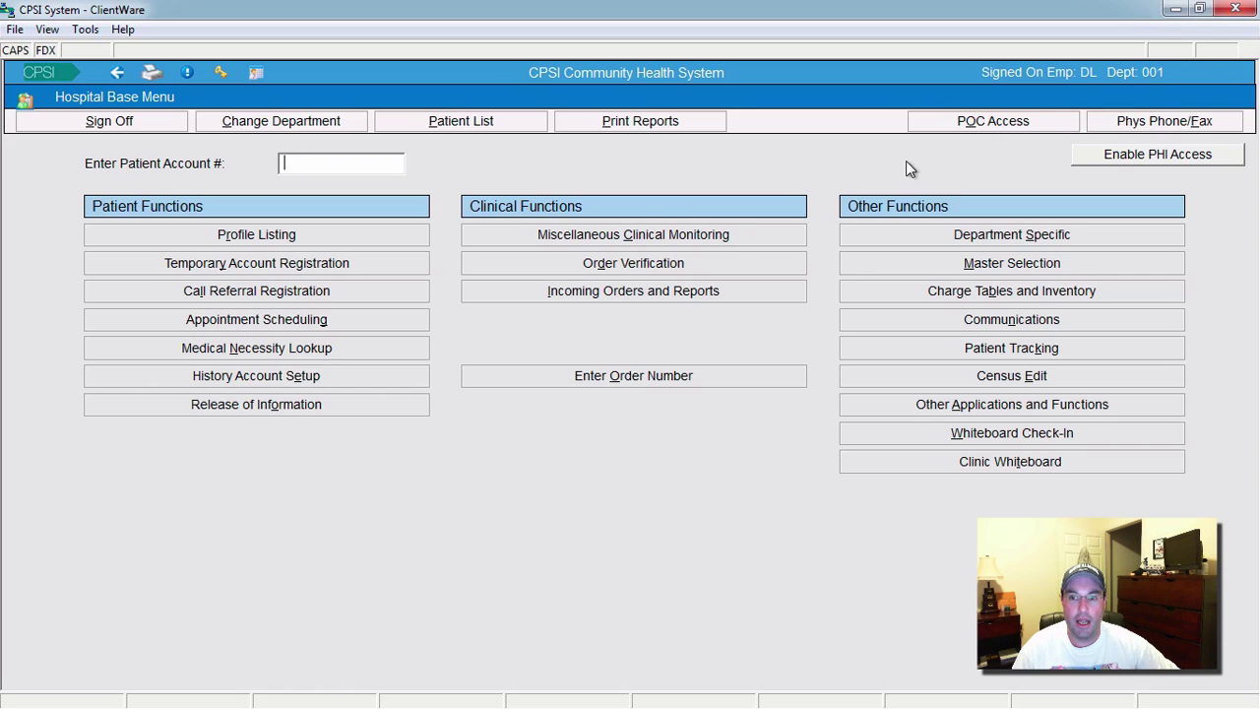
click(991, 123)
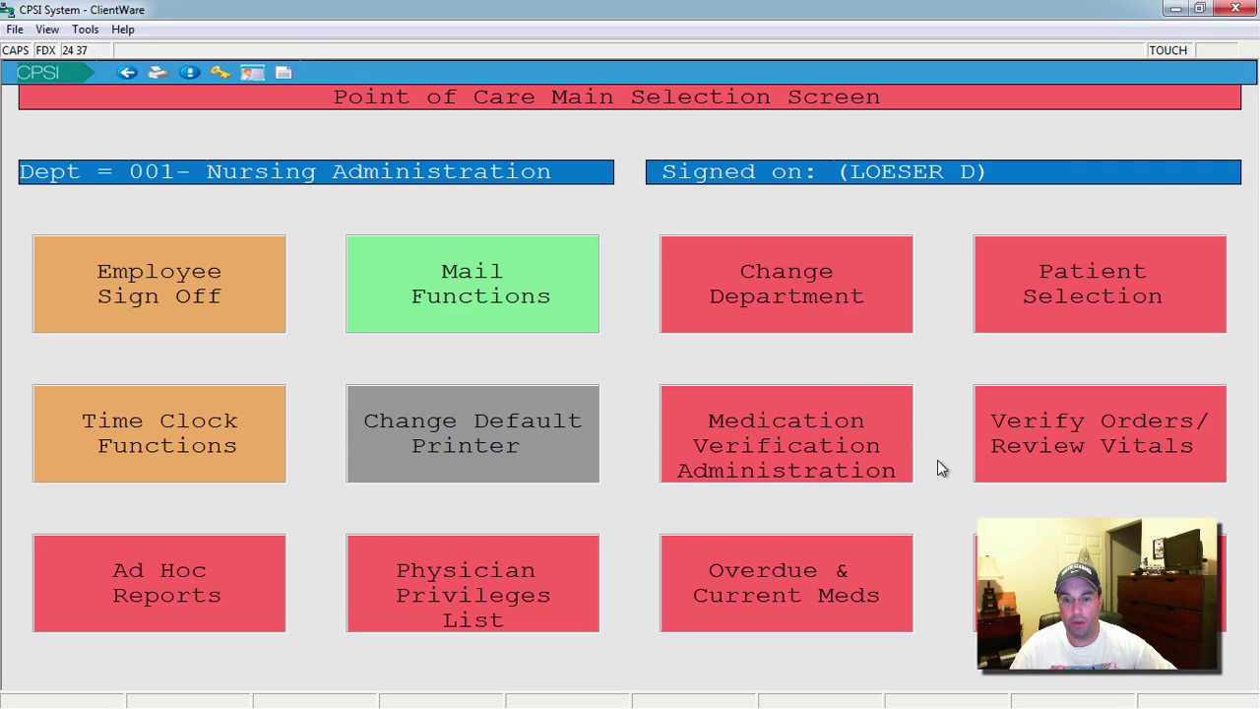
- Show Med Schedule for My Patients and open the room 200-1 patient's 24 HR MAR, with Aspirin Tab 325 MG due at 18:00
click(864, 454)
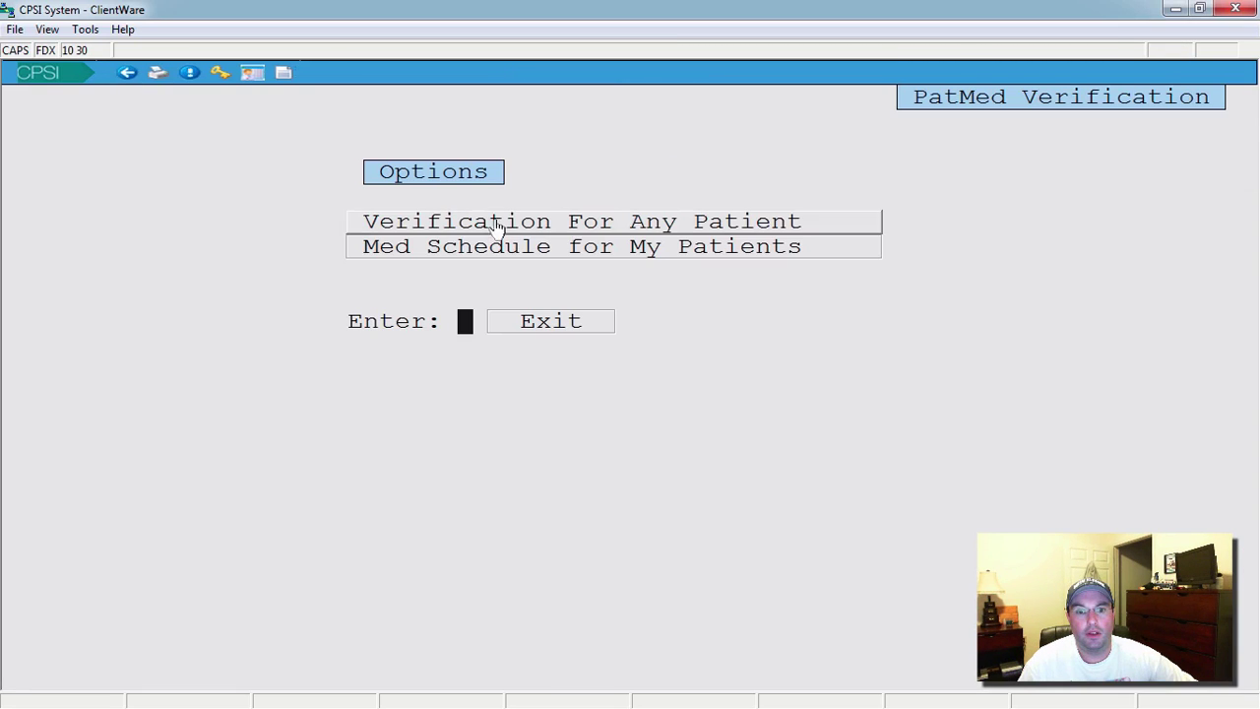
click(540, 248)
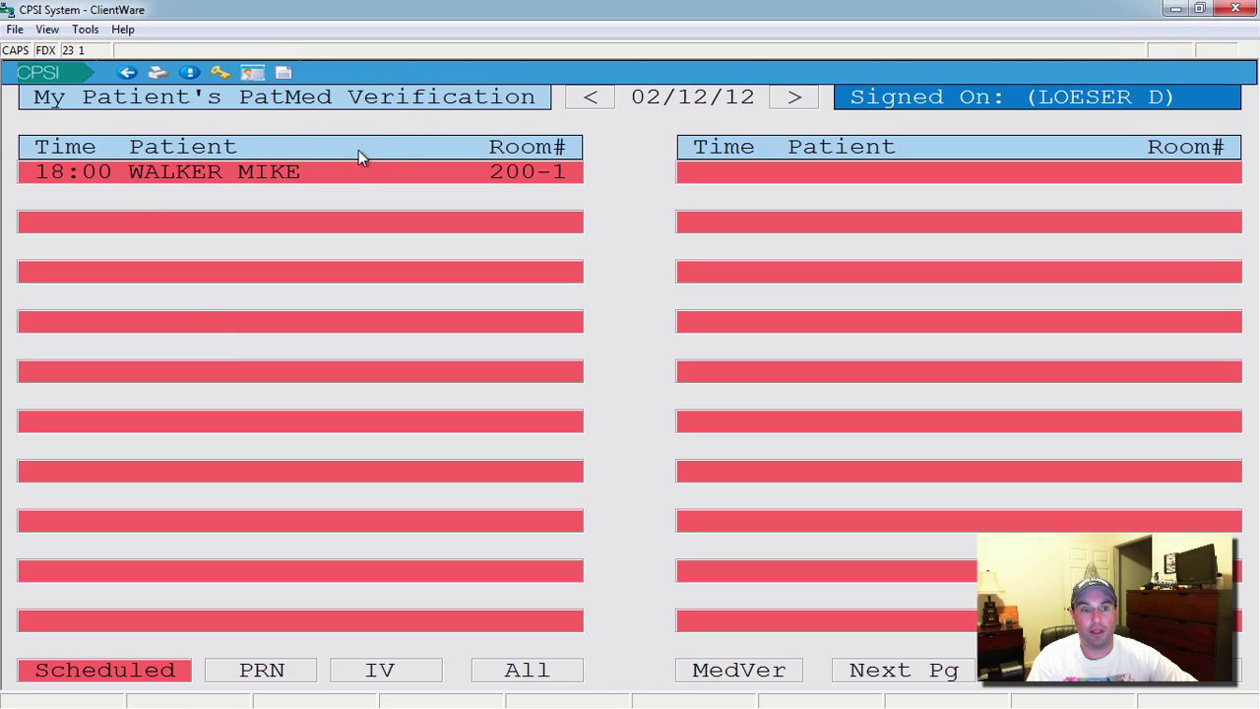
click(333, 173)
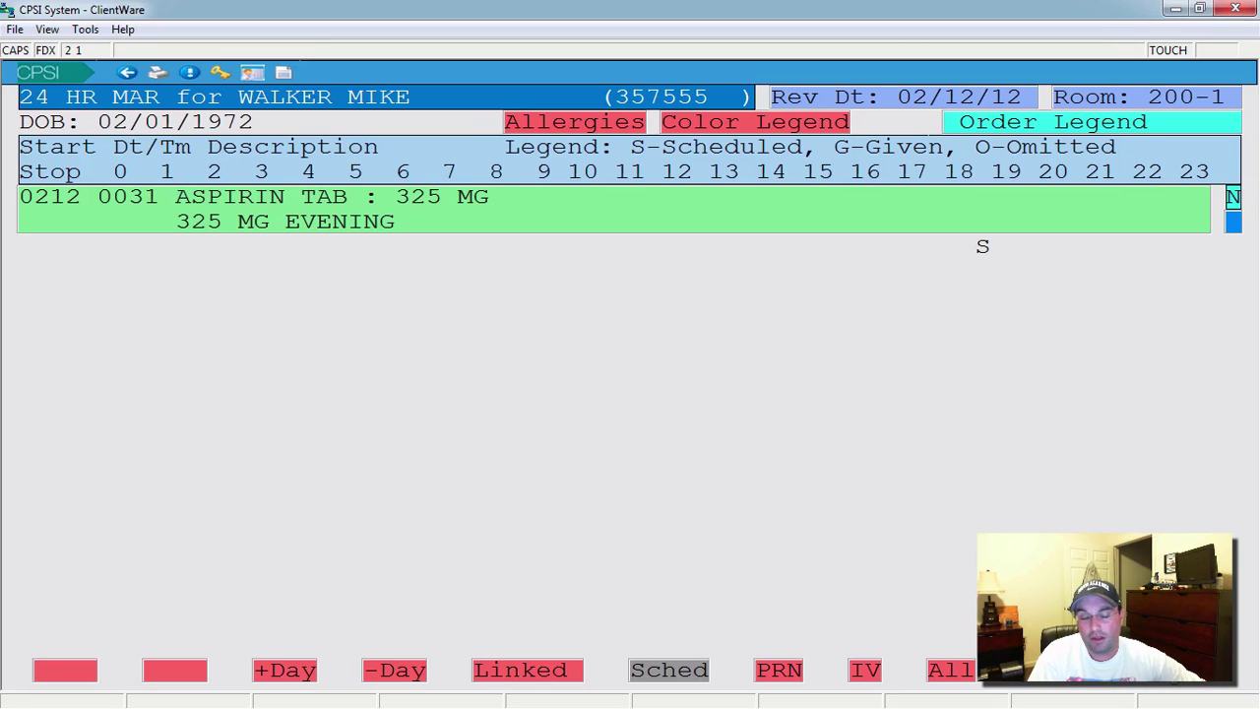
- Exit medication verification and pick the room 200-1 patient from Patient Selection to reach Note Entry
key(Escape)
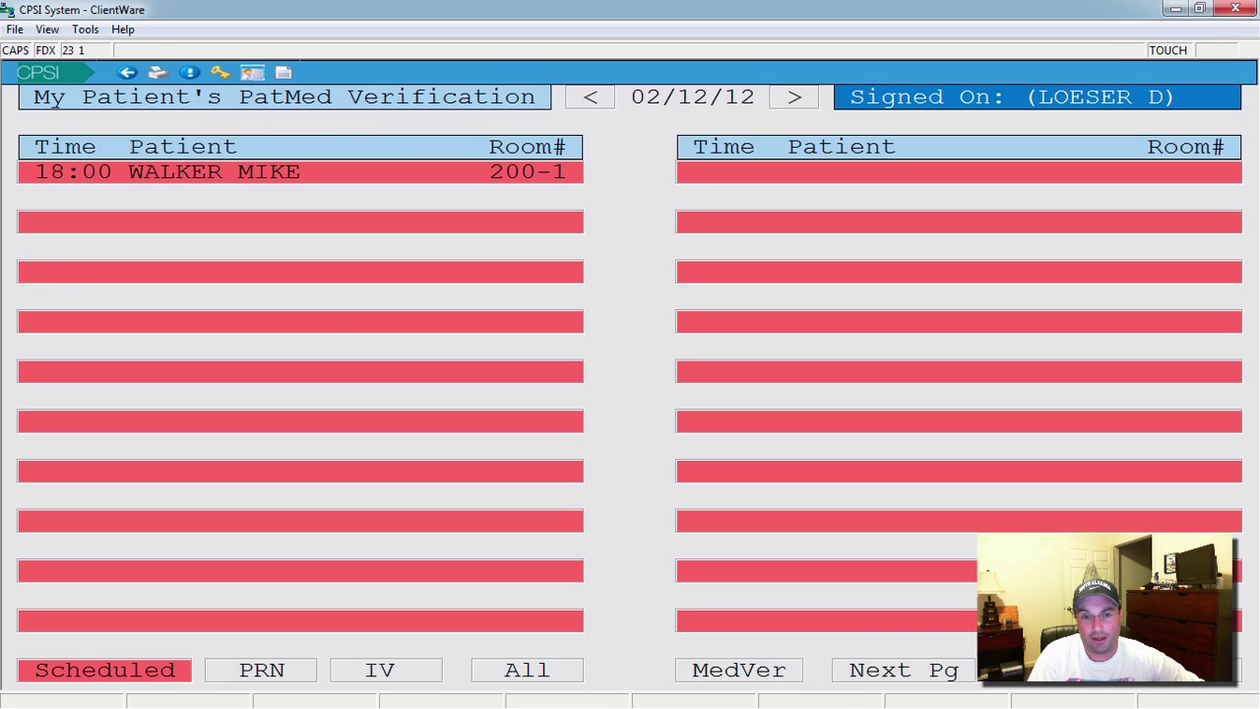
key(Escape)
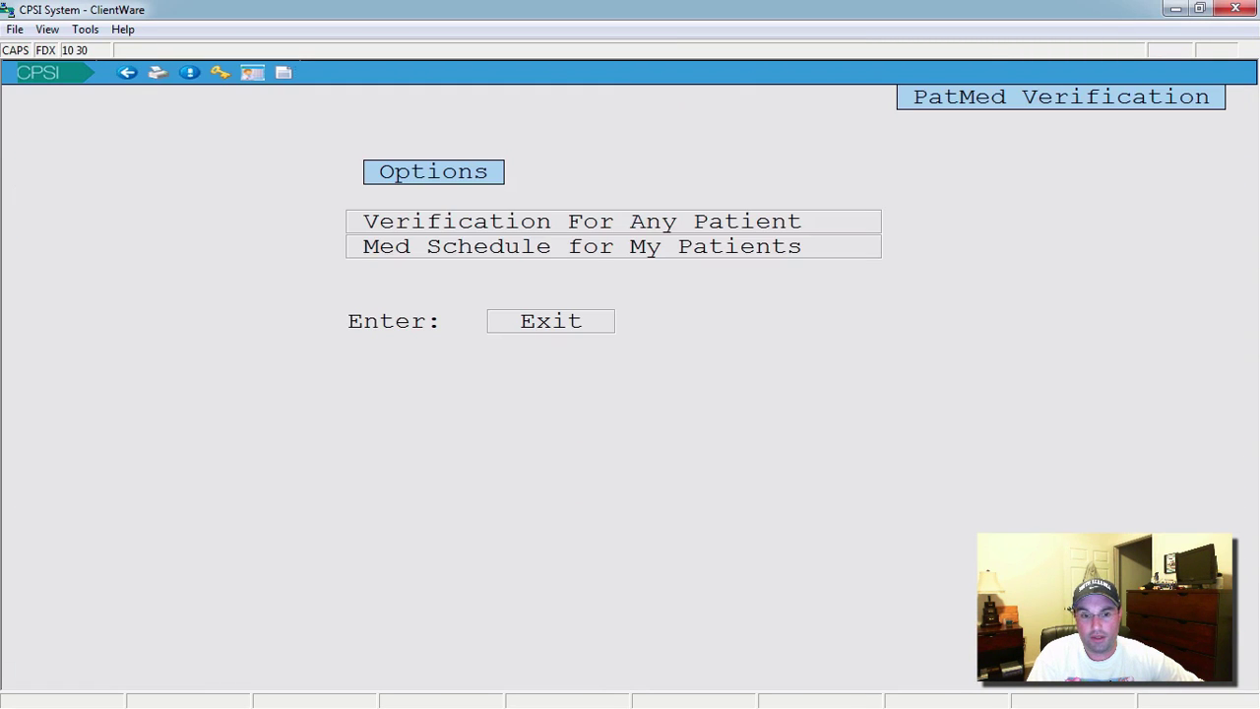
click(540, 327)
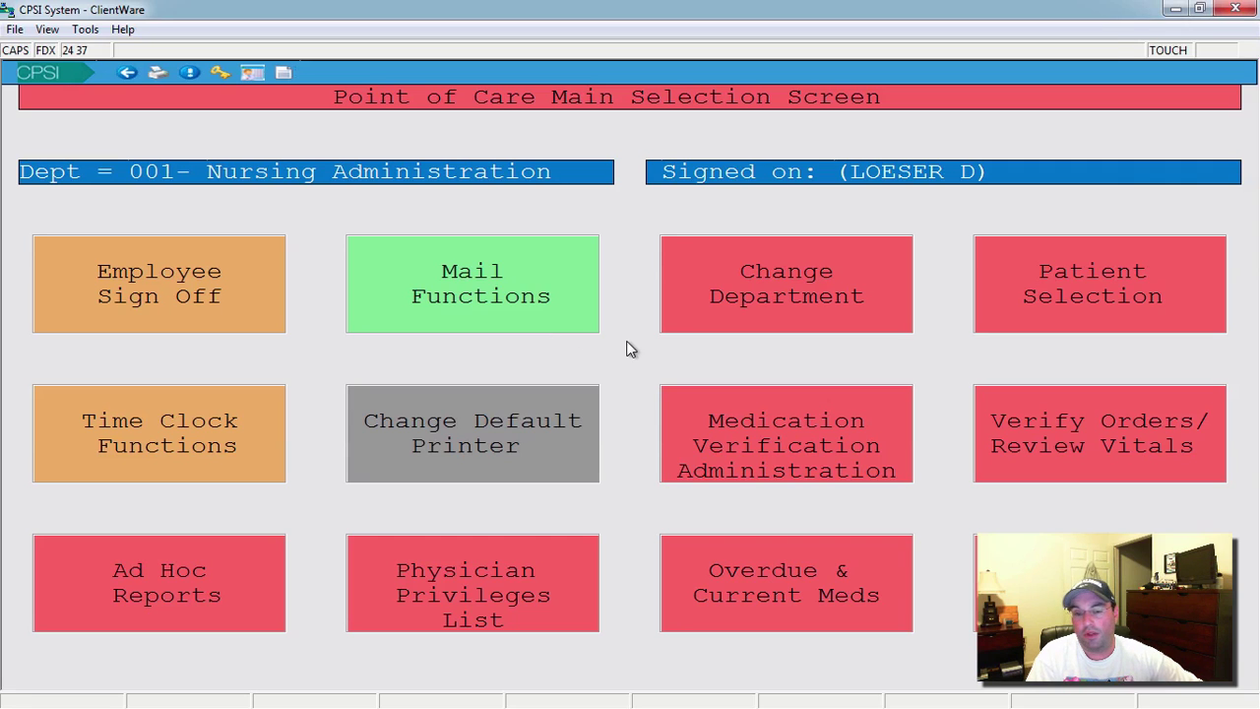
click(1057, 272)
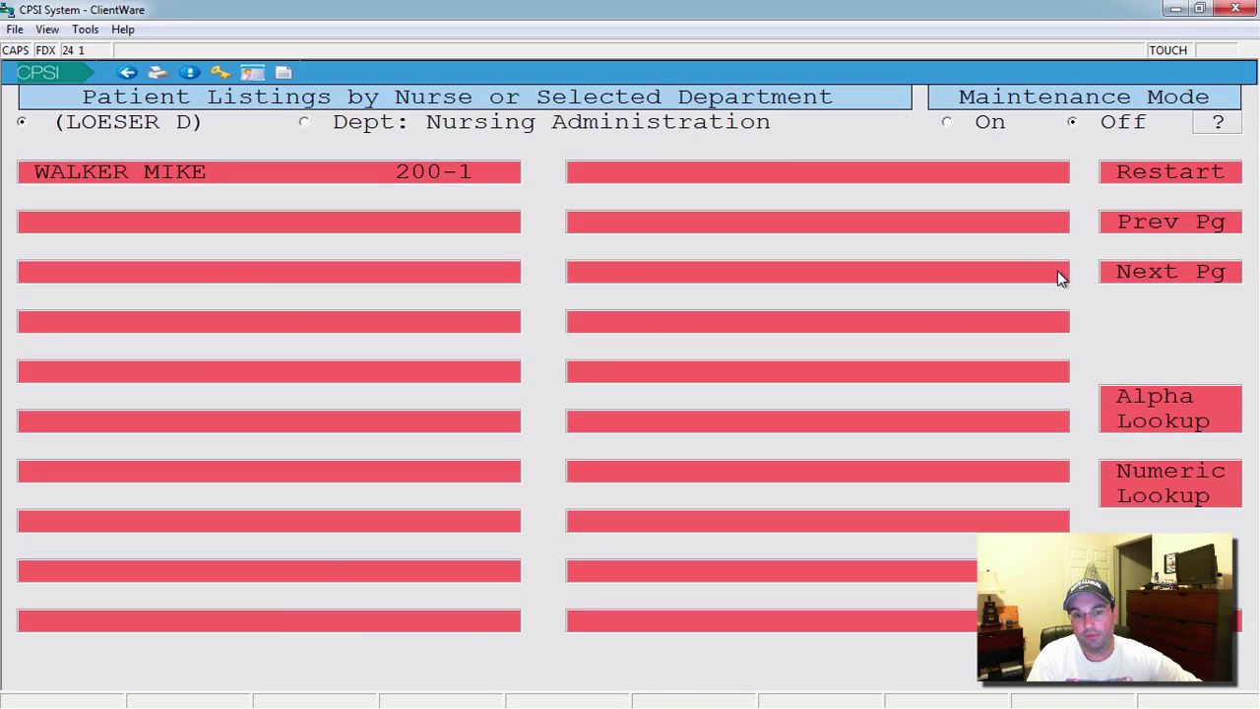
click(195, 171)
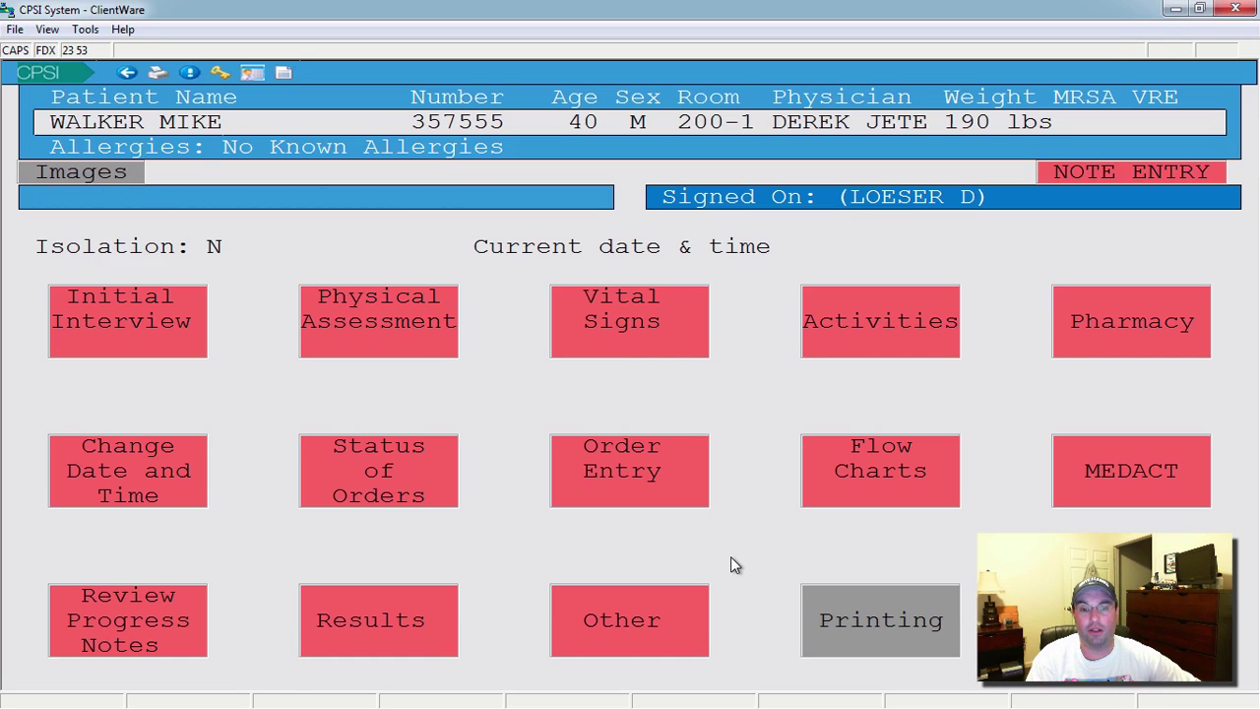
- Look at the Activities Input option for the room 200-1 patient, then exit back to Note Entry
click(914, 325)
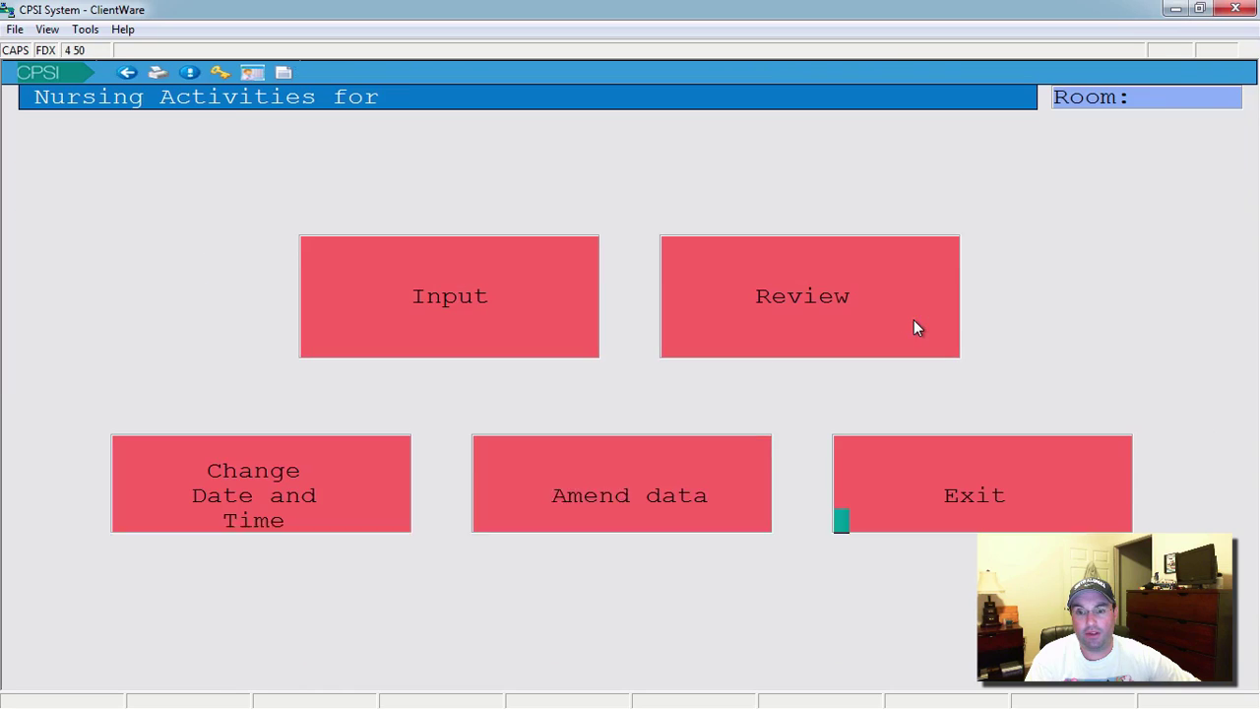
click(512, 311)
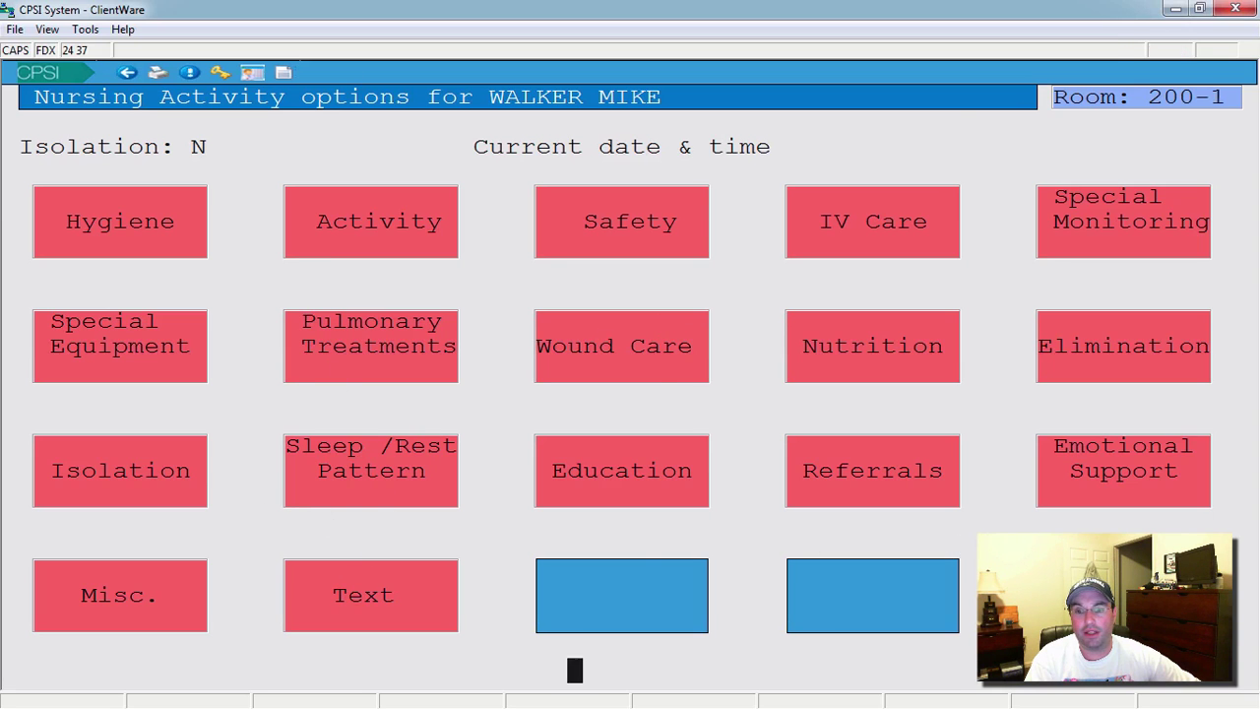
key(Escape)
click(1027, 485)
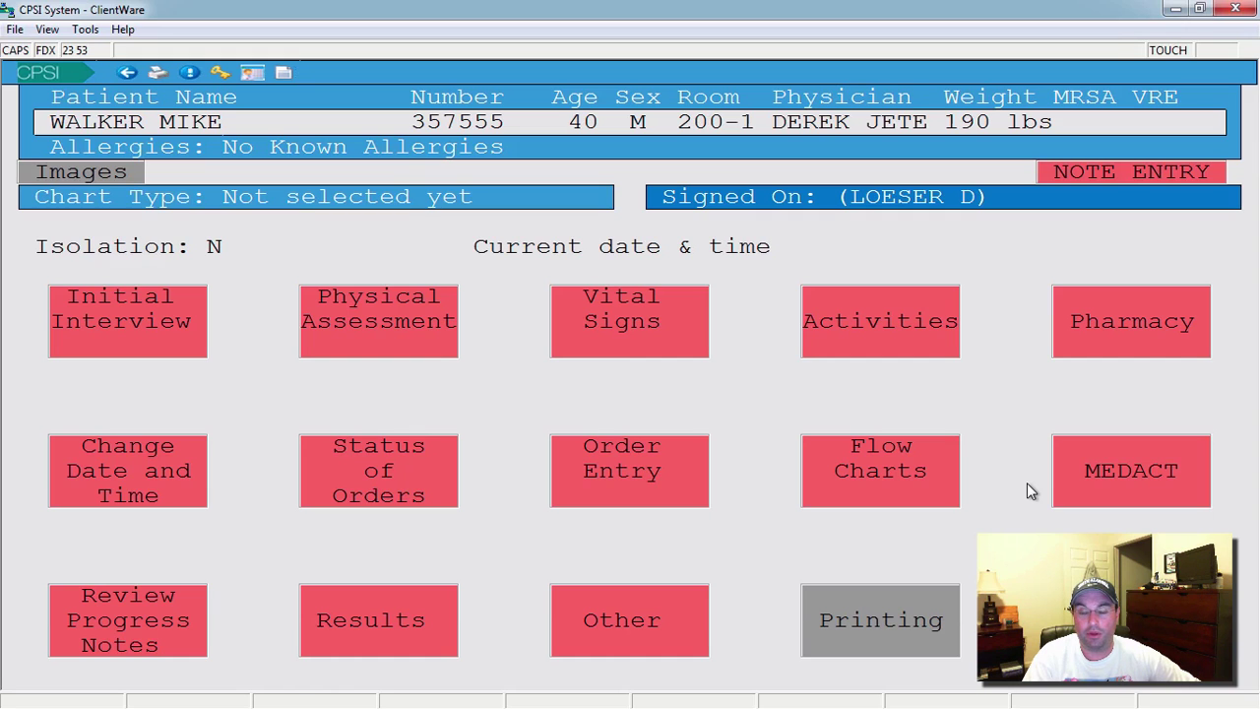
- View the room 200-1 patient's Pharmacy screen, then exit back through Point of Care to the CPSI launcher
click(1096, 337)
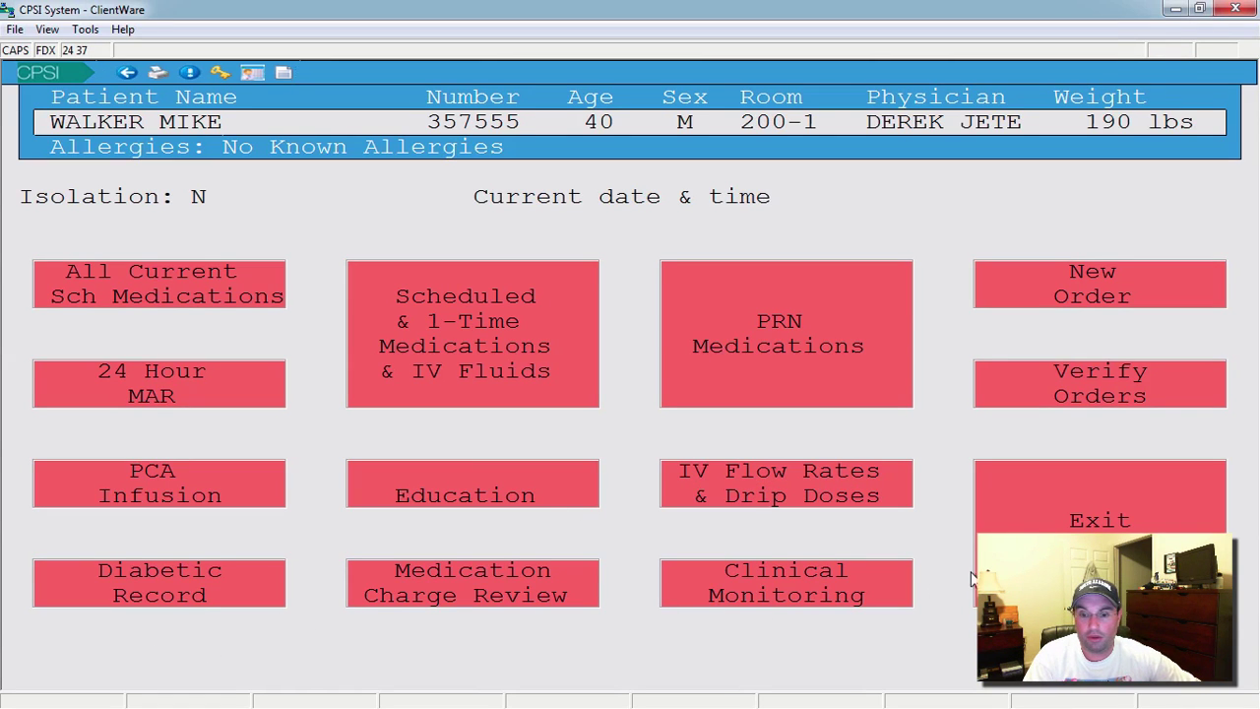
click(1092, 503)
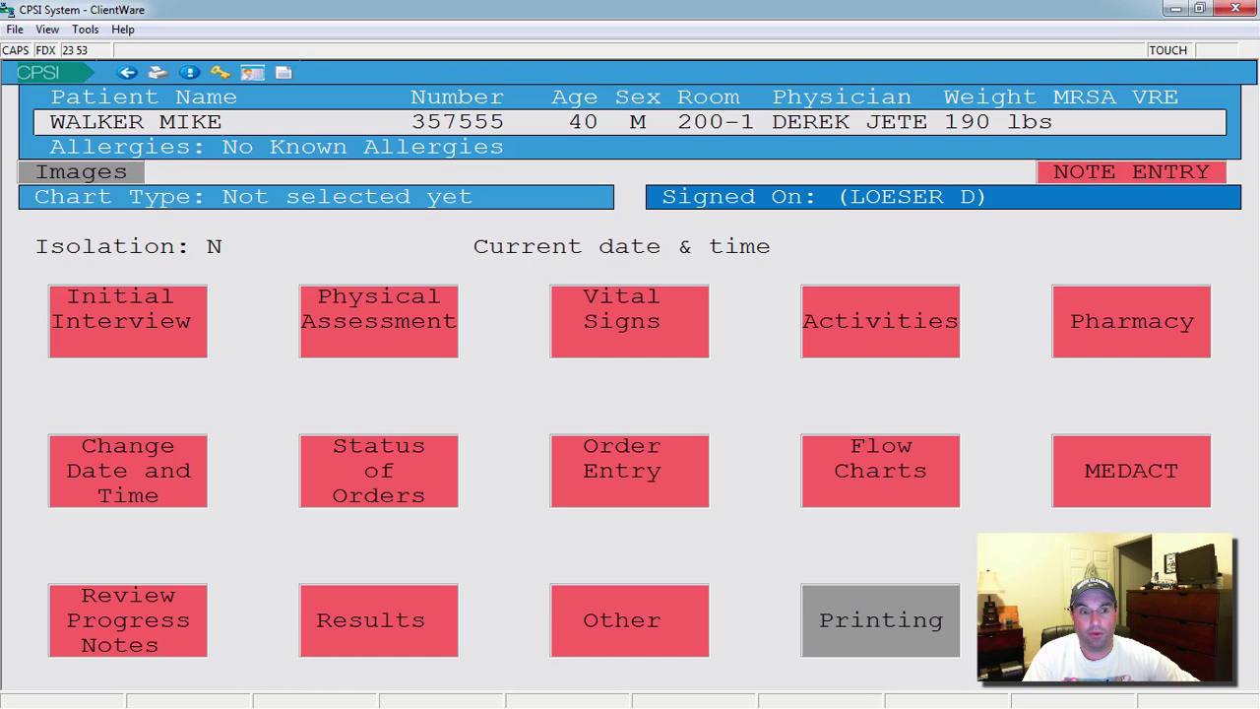
key(Escape)
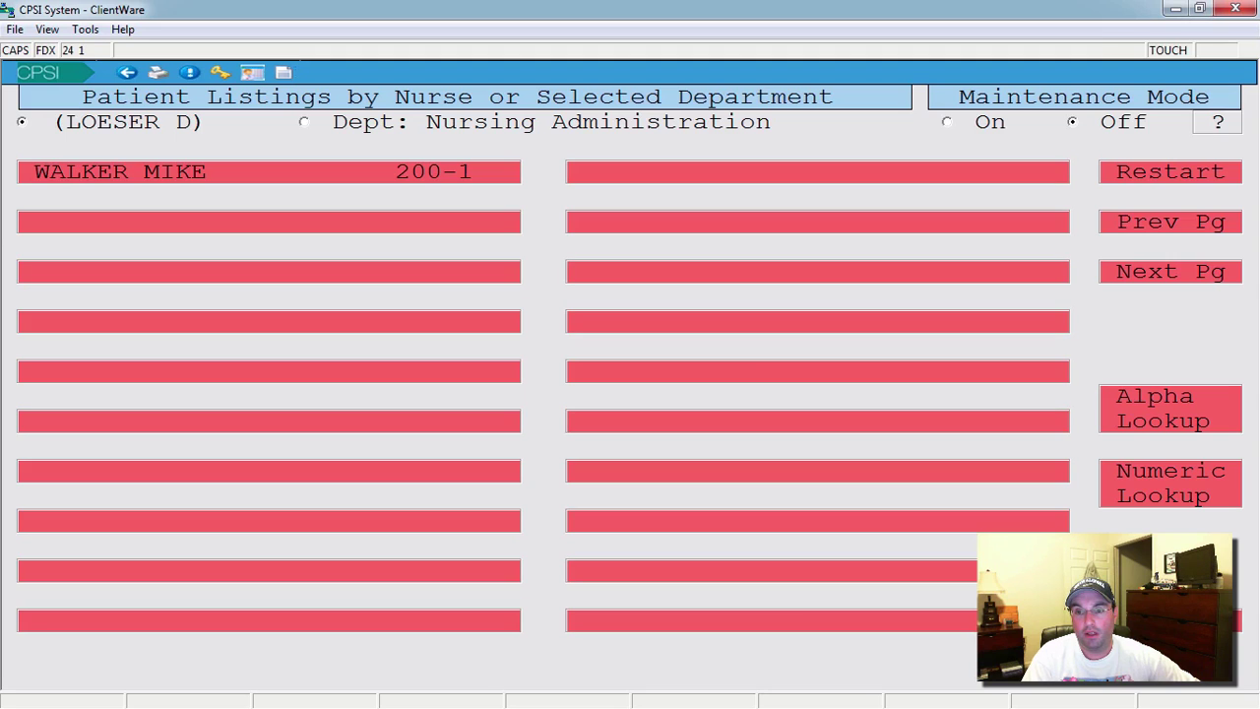
key(Escape)
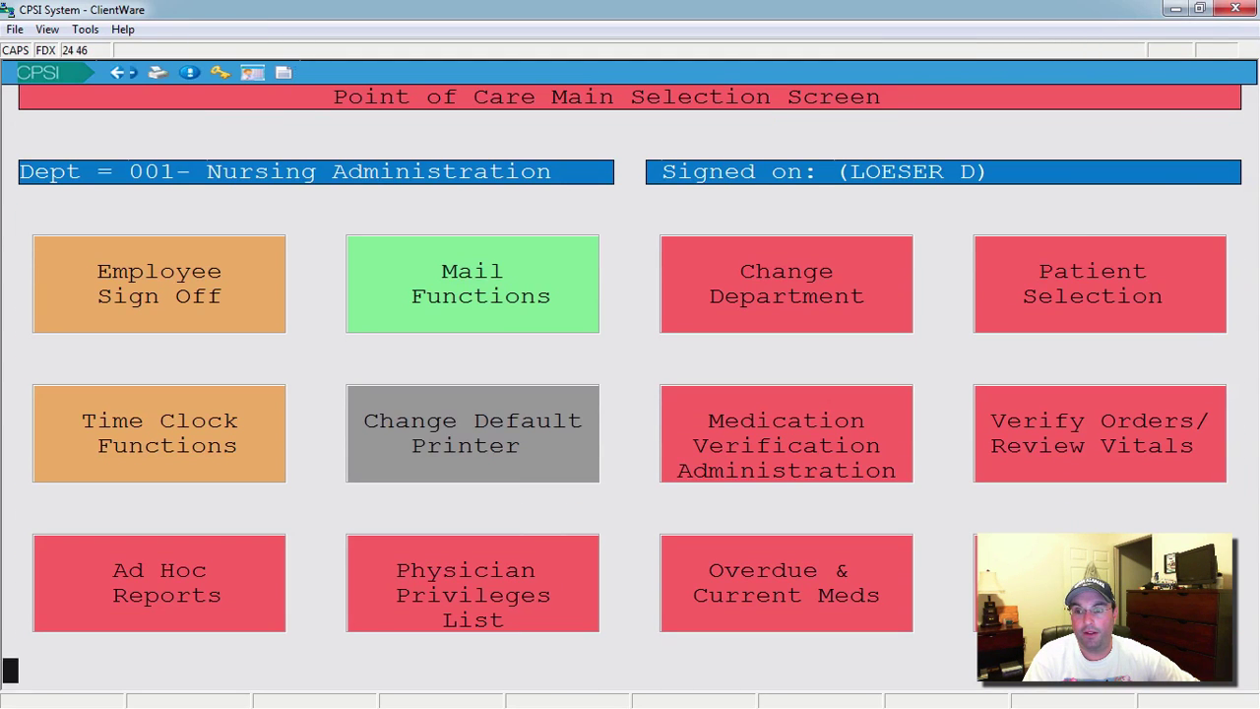
key(Escape)
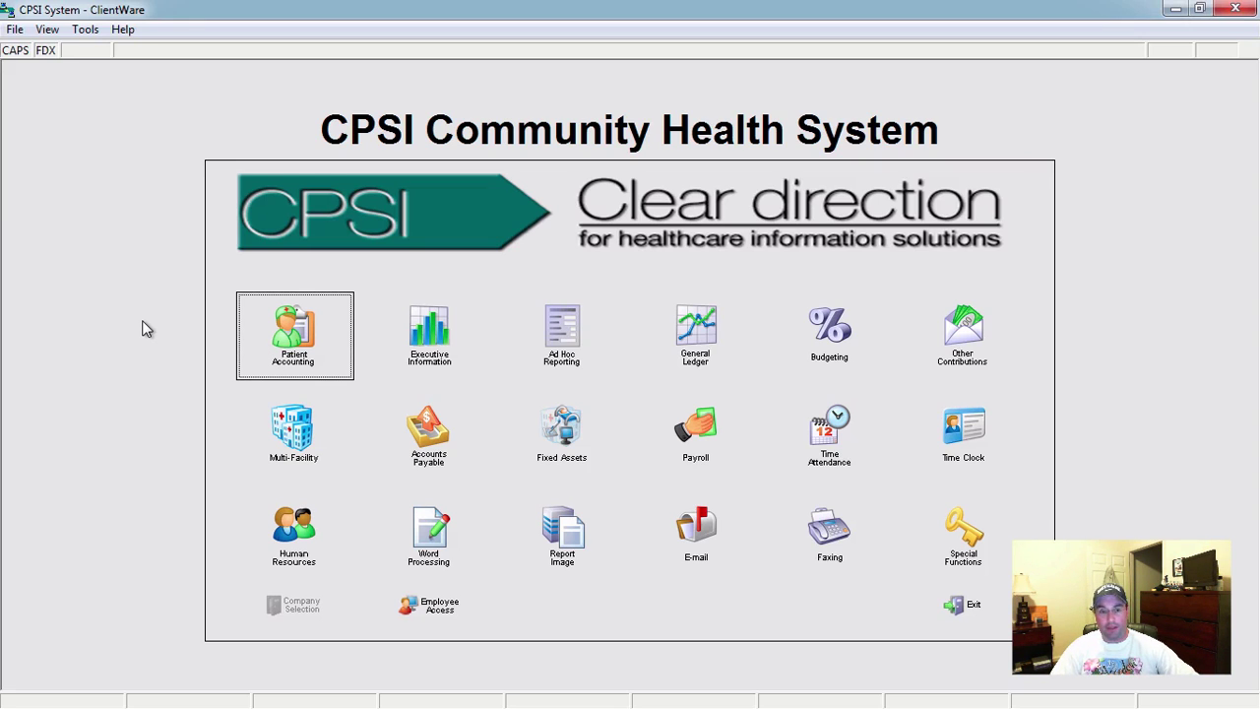
- From the Hospital Base Menu, change the department to 003 Medical/Surgical
click(249, 344)
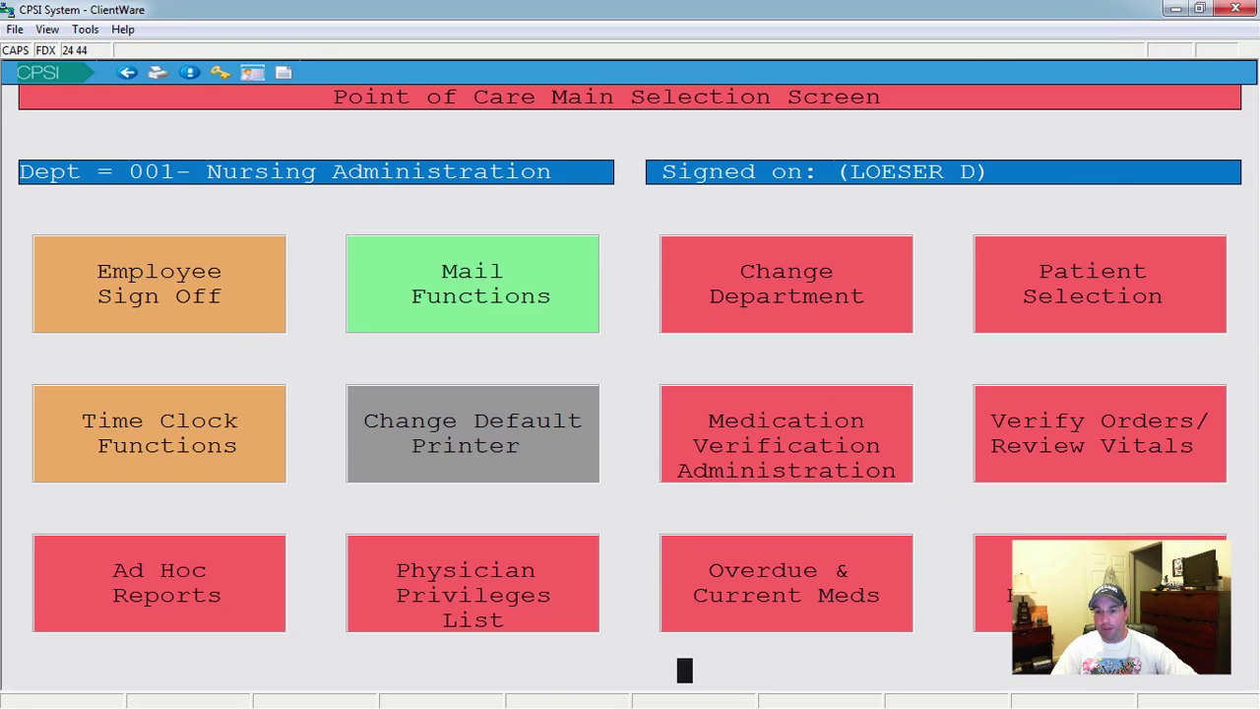
key(Escape)
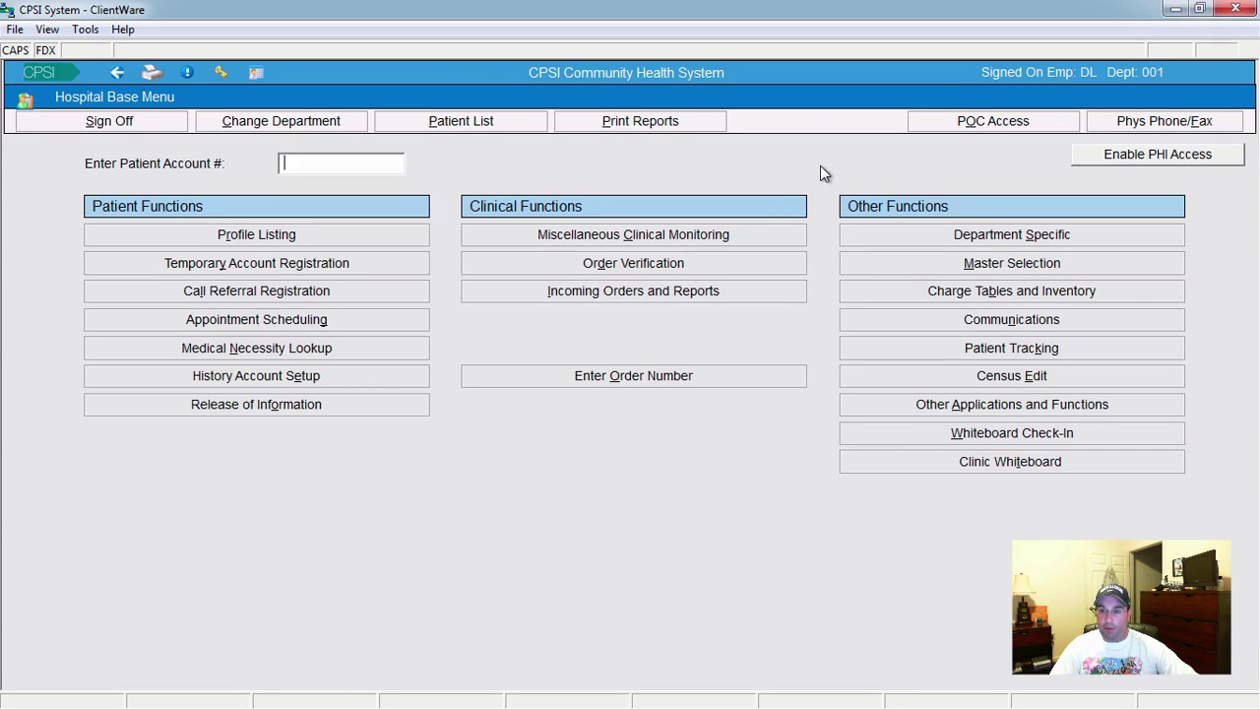
click(224, 129)
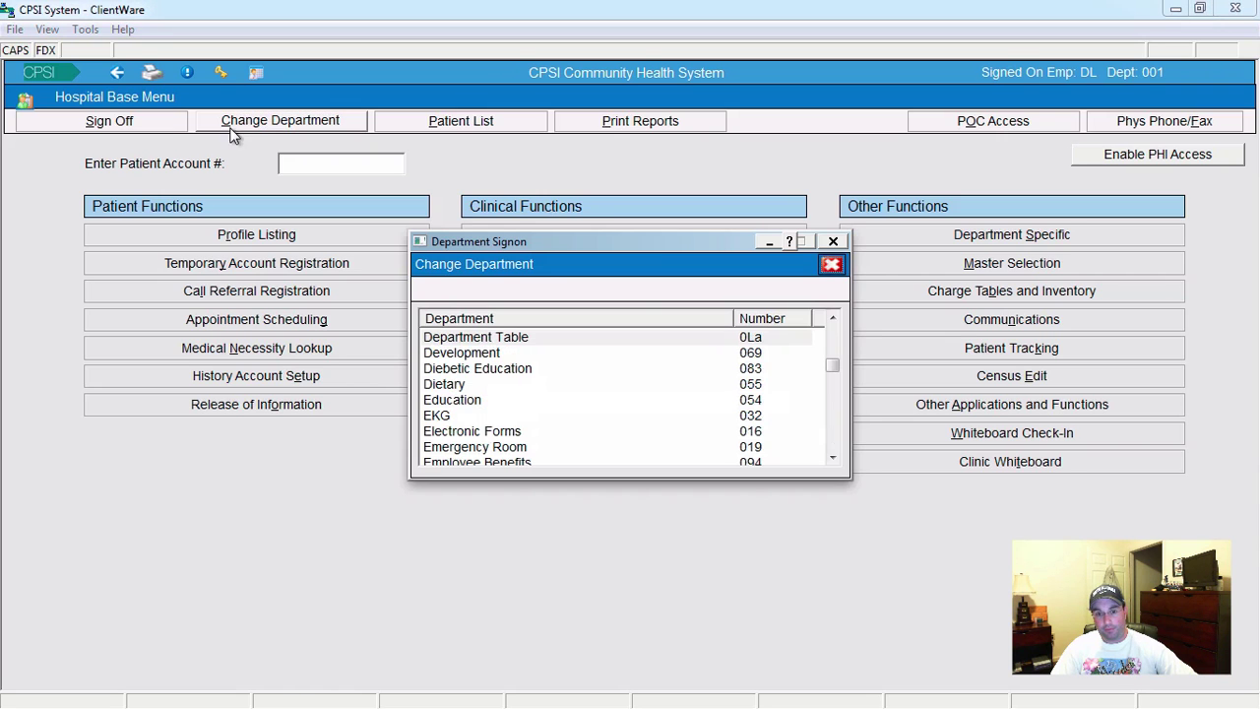
click(835, 412)
click(835, 412)
click(835, 411)
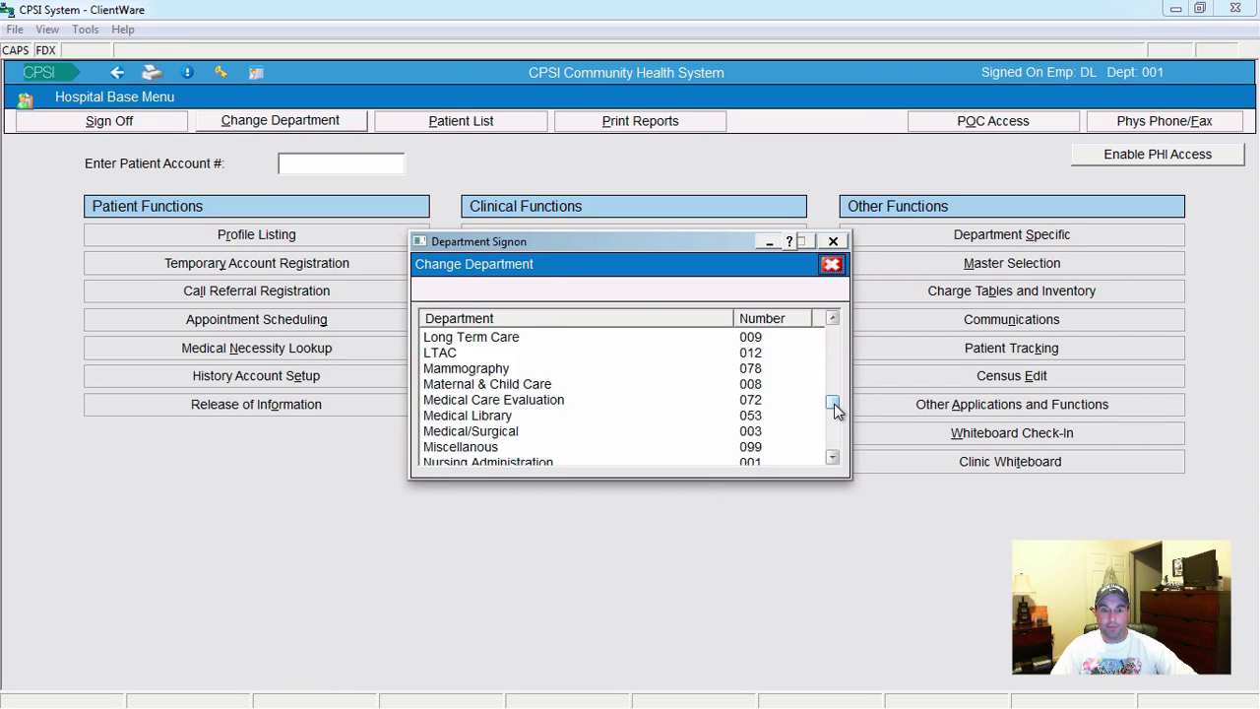
double_click(480, 437)
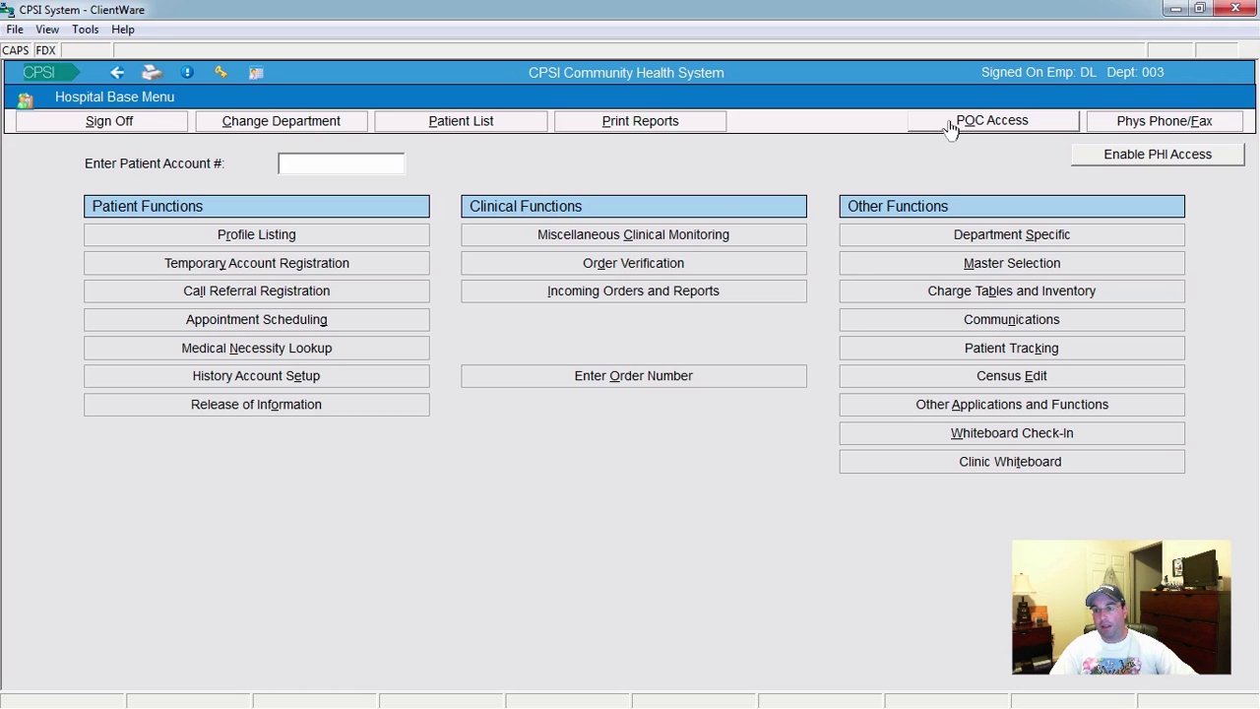
- Open the Medical/Surgical whiteboard and check room 200-1's Location choices, leaving it at Pre-op for Surgery
click(949, 126)
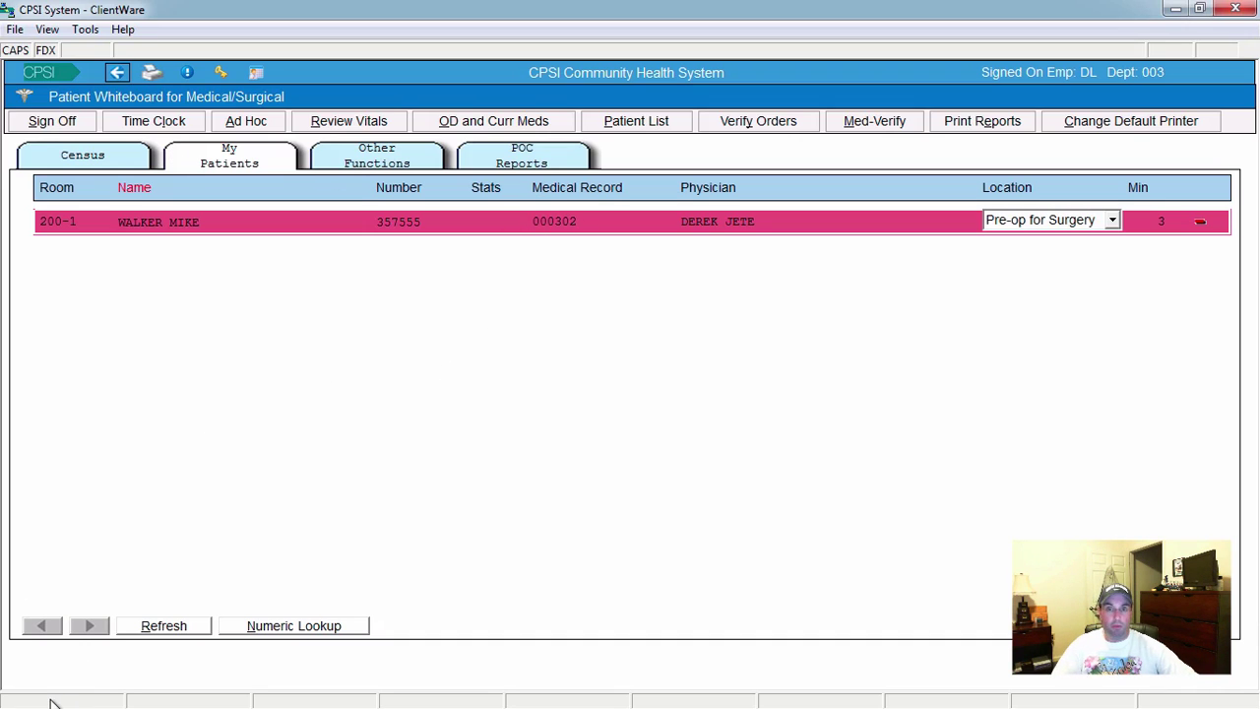
click(1113, 220)
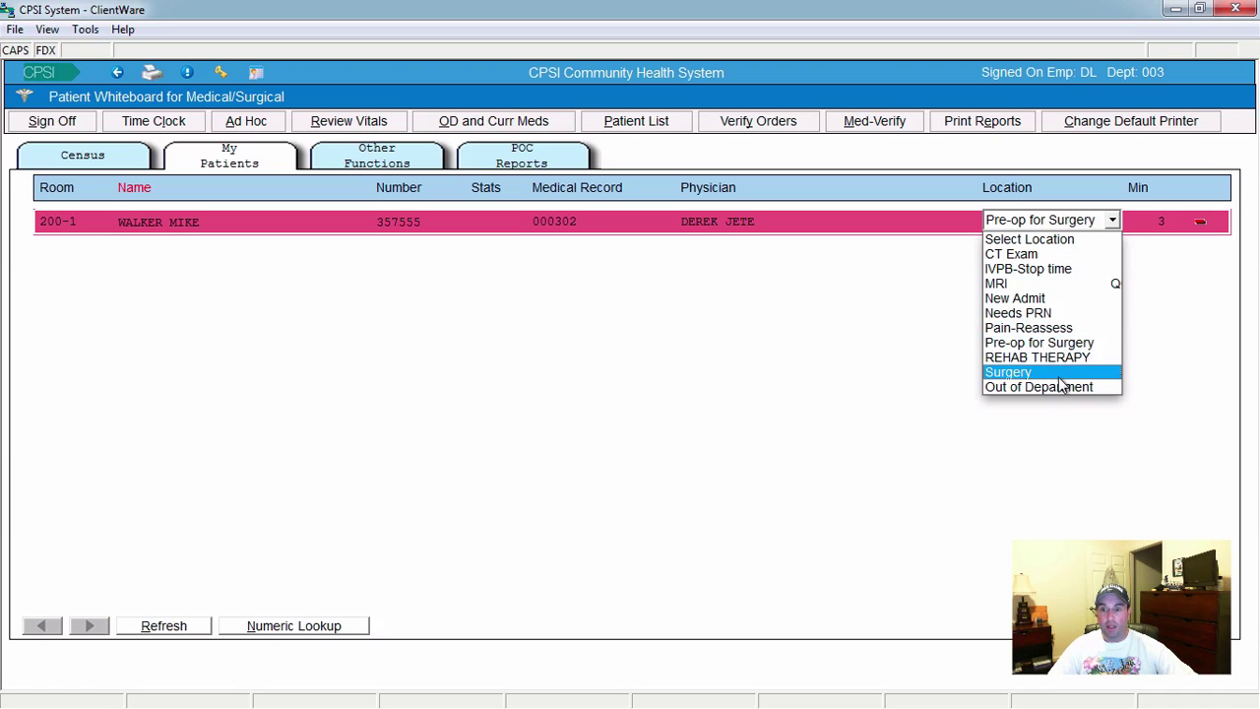
click(1159, 354)
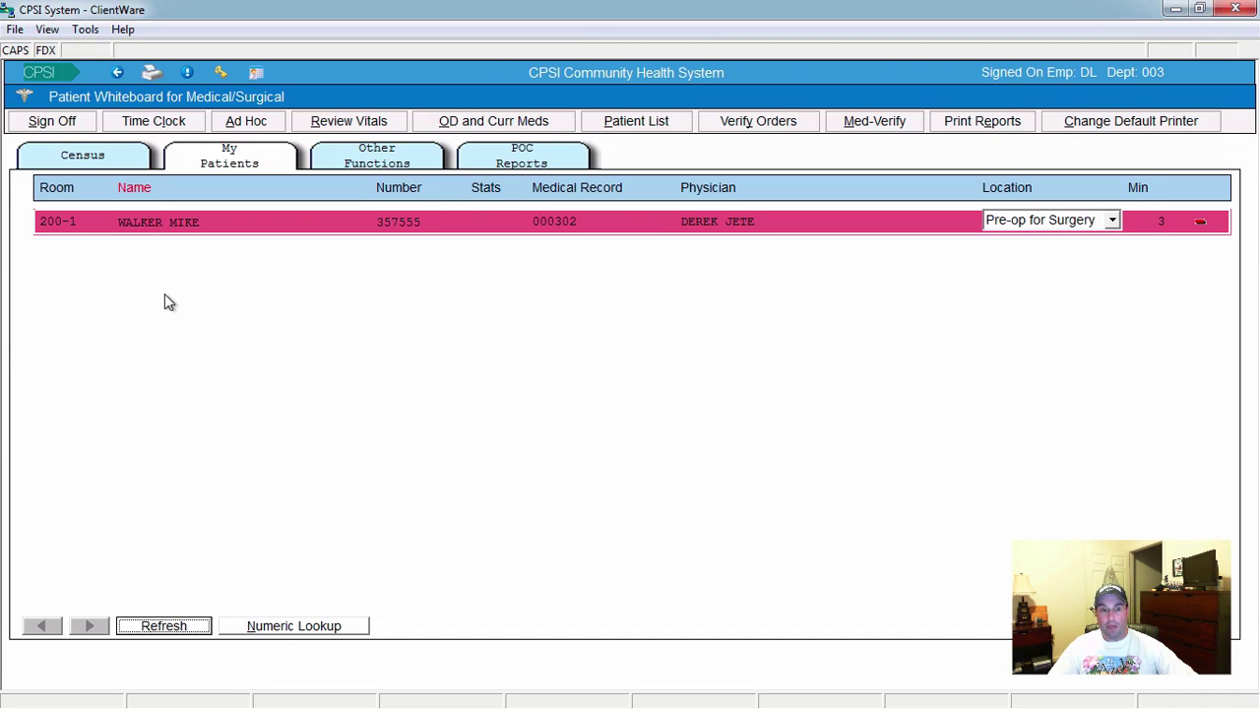
- Switch the whiteboard to the Census tab, showing rooms 010-3, 010-4, 010-5, 200-1 and the empty beds
click(97, 158)
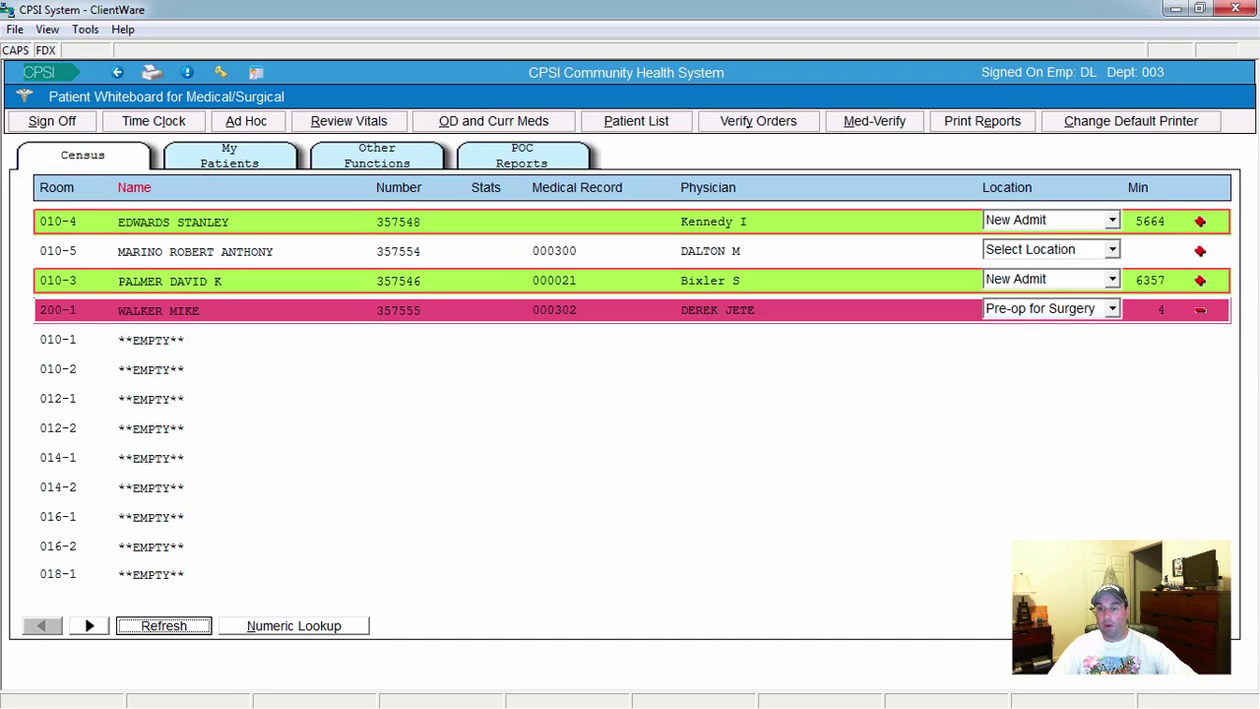